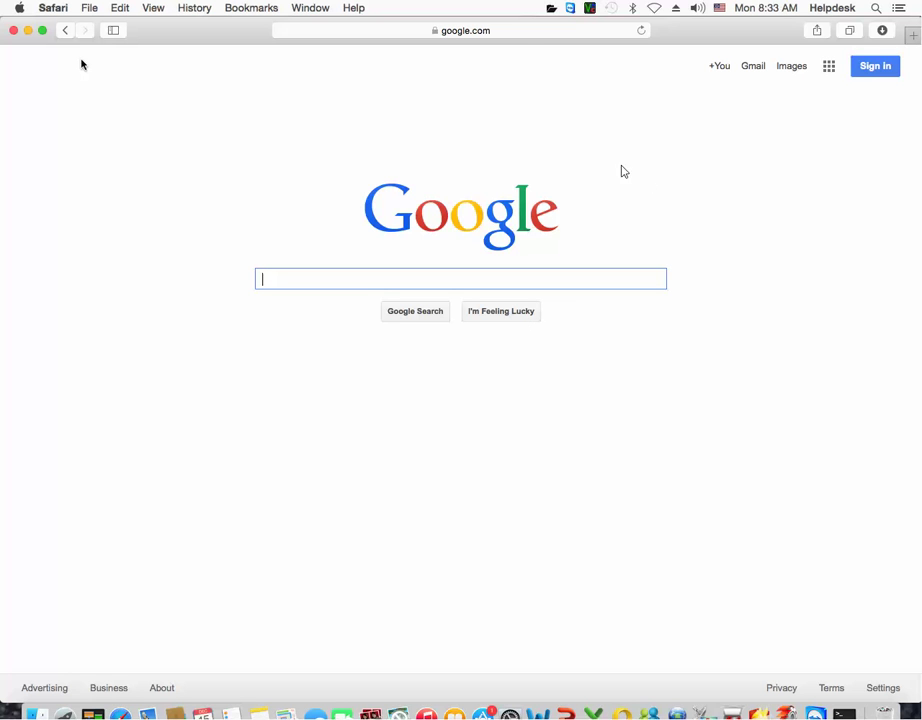
Load canonusa. in Safari and go to Canon USA's Support & Drivers page
{"action": "left_click", "coordinate": [517, 31]}
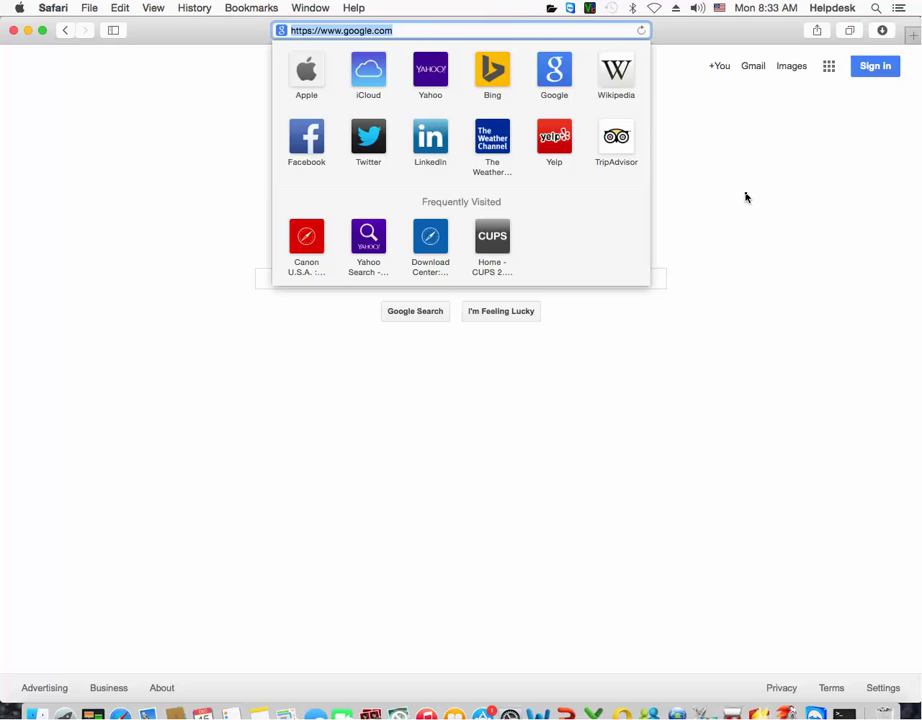
{"action": "type", "text": "canonusa."}
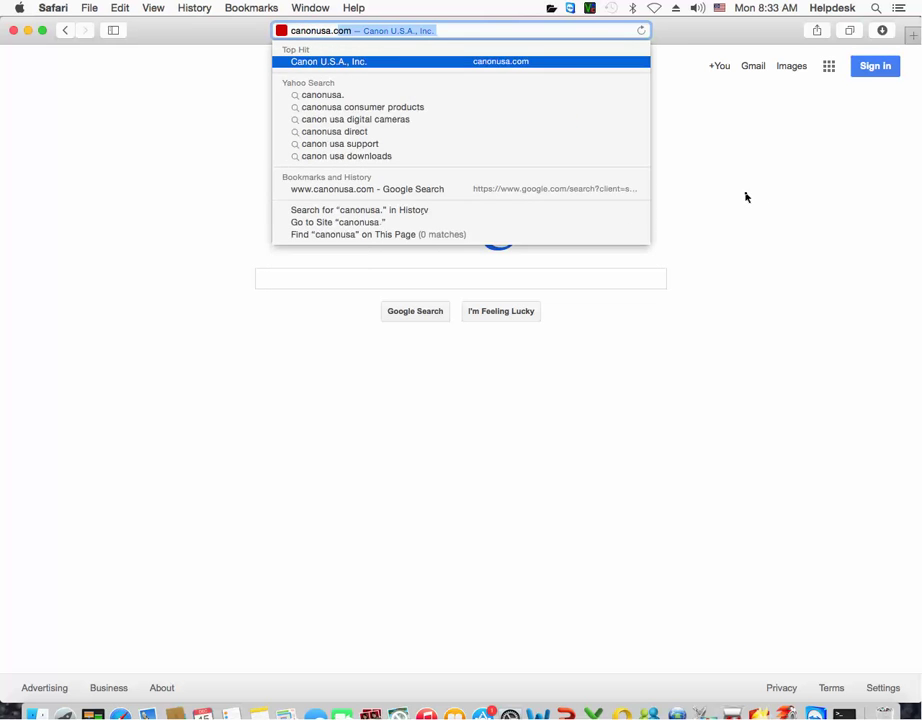
{"action": "key", "text": "Return"}
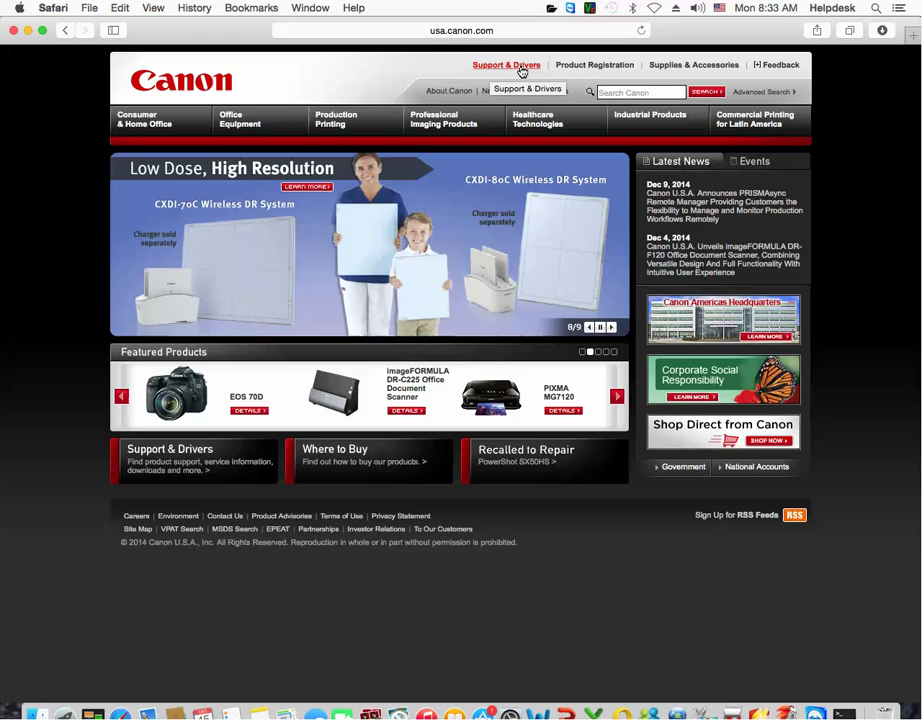
{"action": "left_click", "coordinate": [520, 69]}
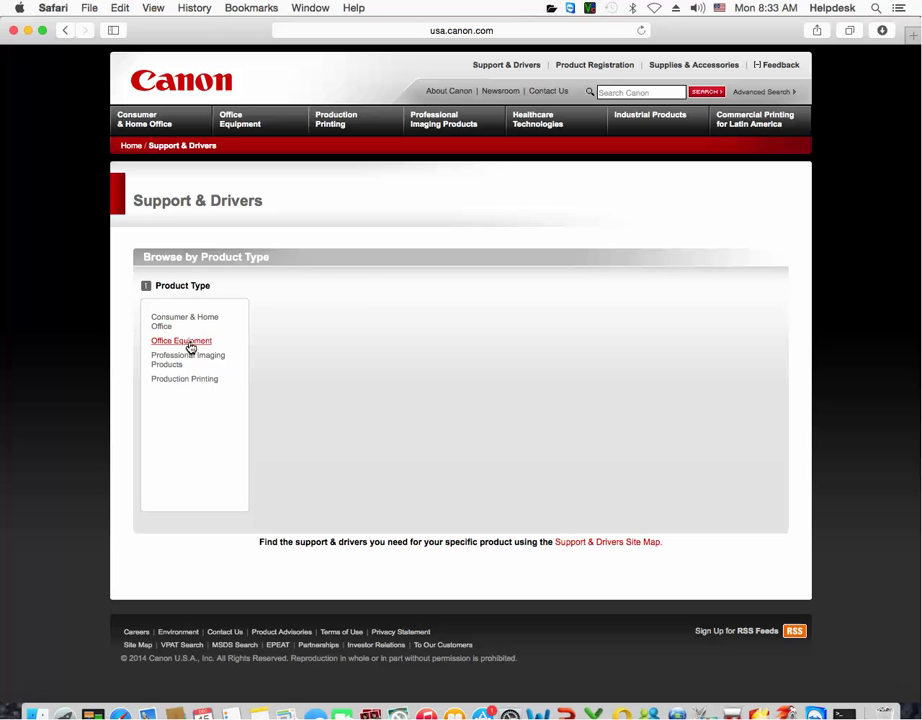
Browse Office Equipment > Color imageRUNNER ADVANCE > C5030 and open its drivers and software
{"action": "left_click", "coordinate": [202, 344]}
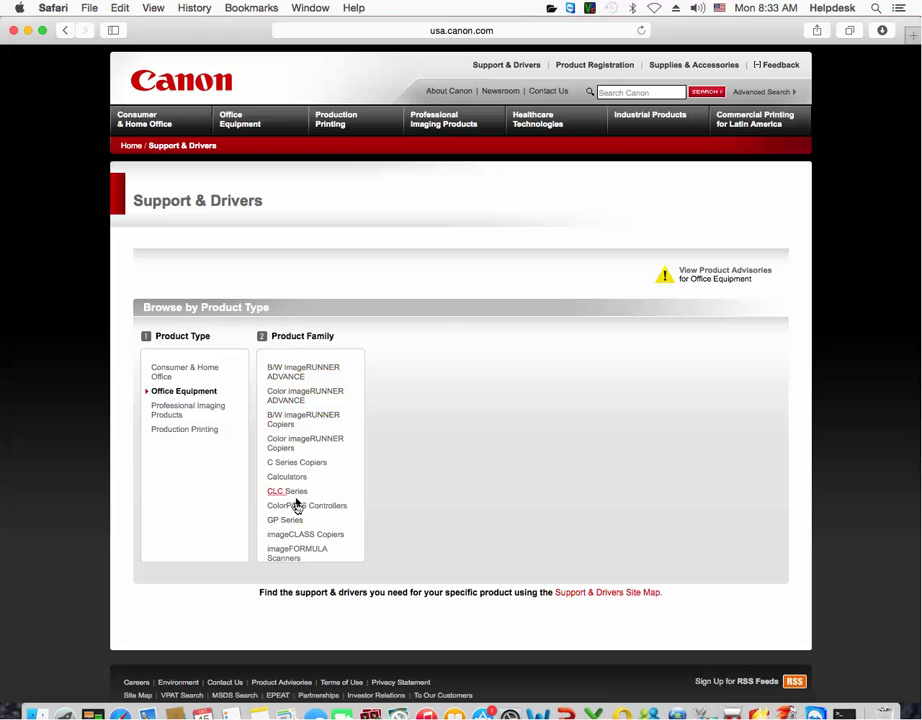
{"action": "left_click", "coordinate": [279, 399]}
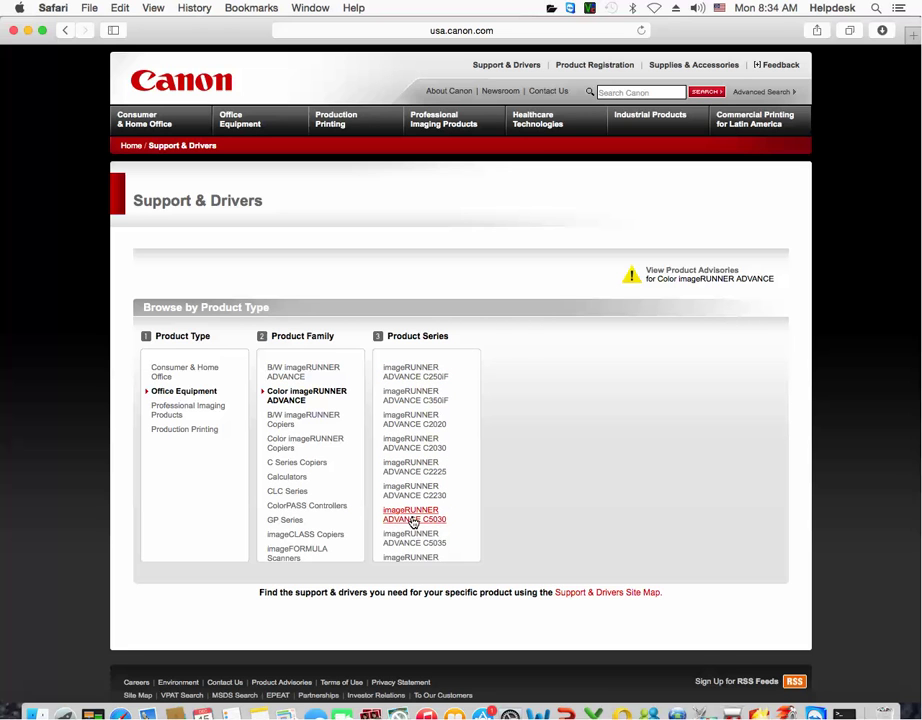
{"action": "left_click", "coordinate": [413, 522]}
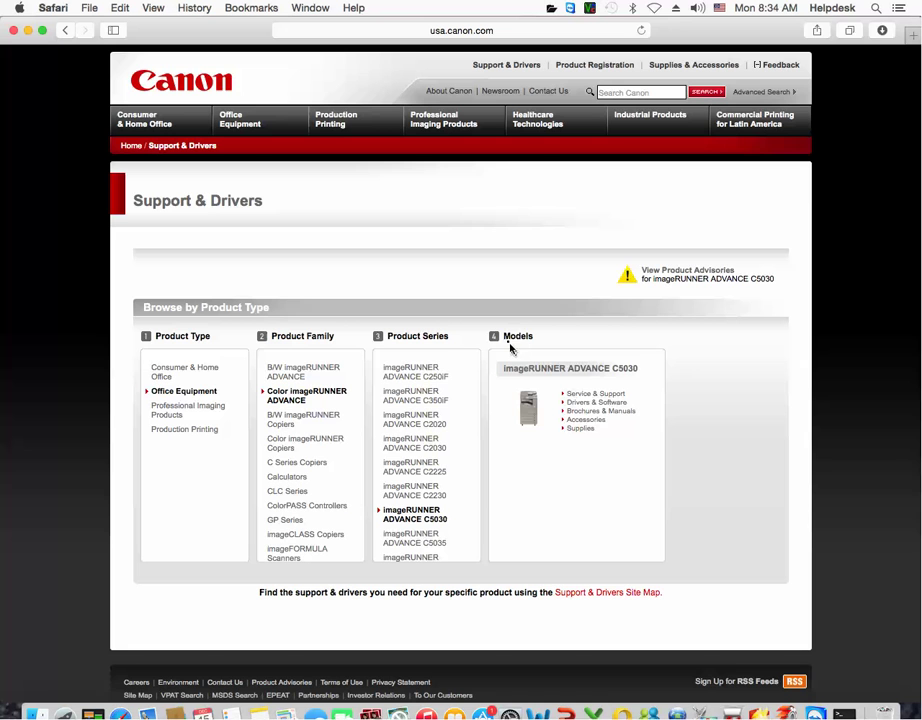
{"action": "left_click", "coordinate": [604, 403]}
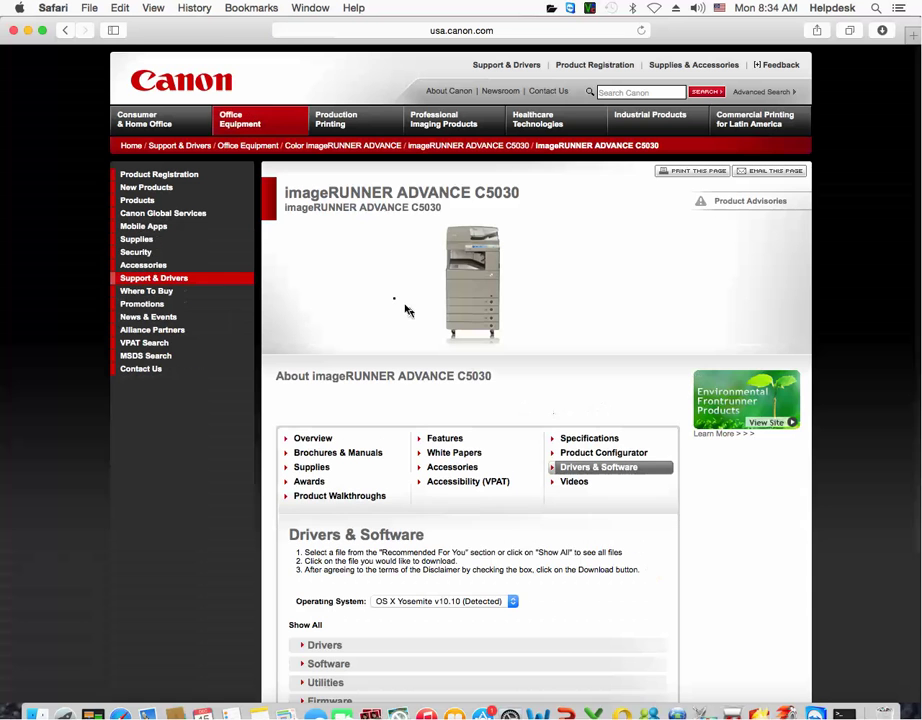
Keep OS X Yosemite, expand Drivers and choose UFRII_v10.06.00_Mac.zip
{"action": "scroll", "coordinate": [765, 518], "scroll_direction": "down", "scroll_amount": 2}
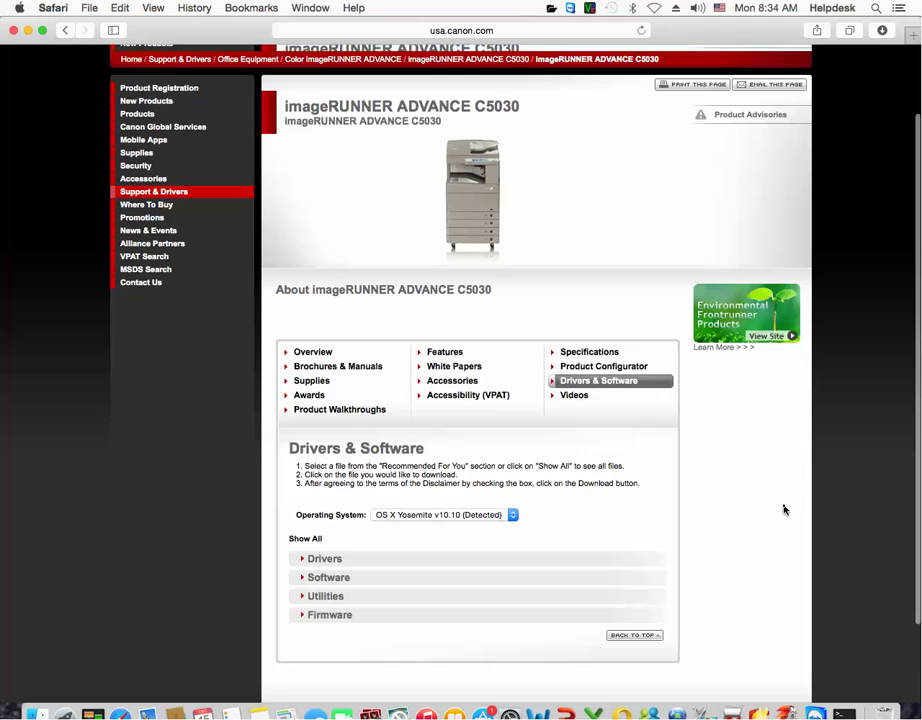
{"action": "scroll", "coordinate": [770, 512], "scroll_direction": "down", "scroll_amount": 1}
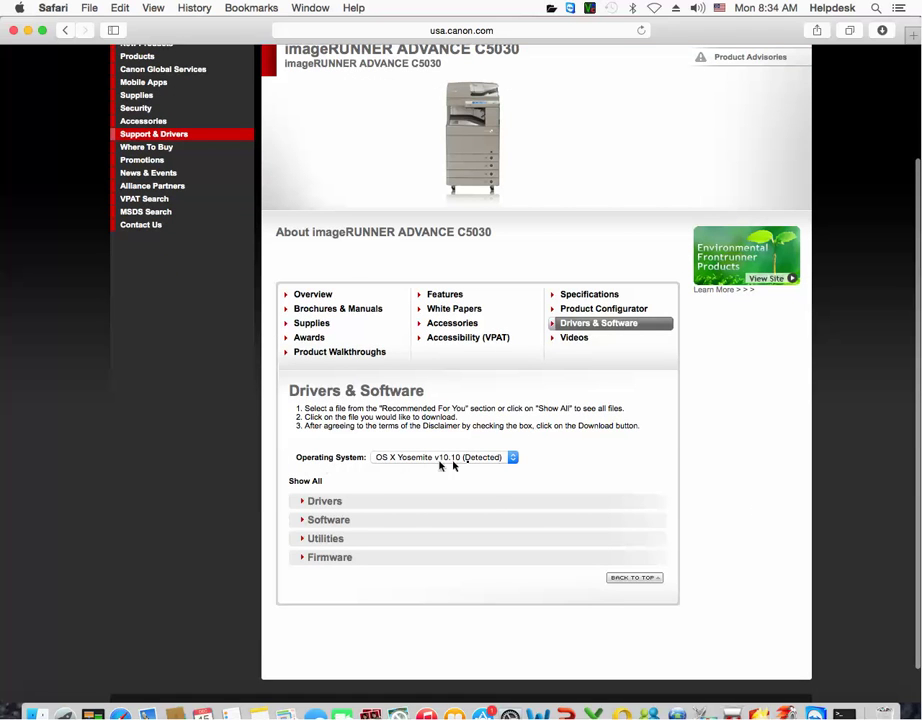
{"action": "left_click", "coordinate": [514, 460]}
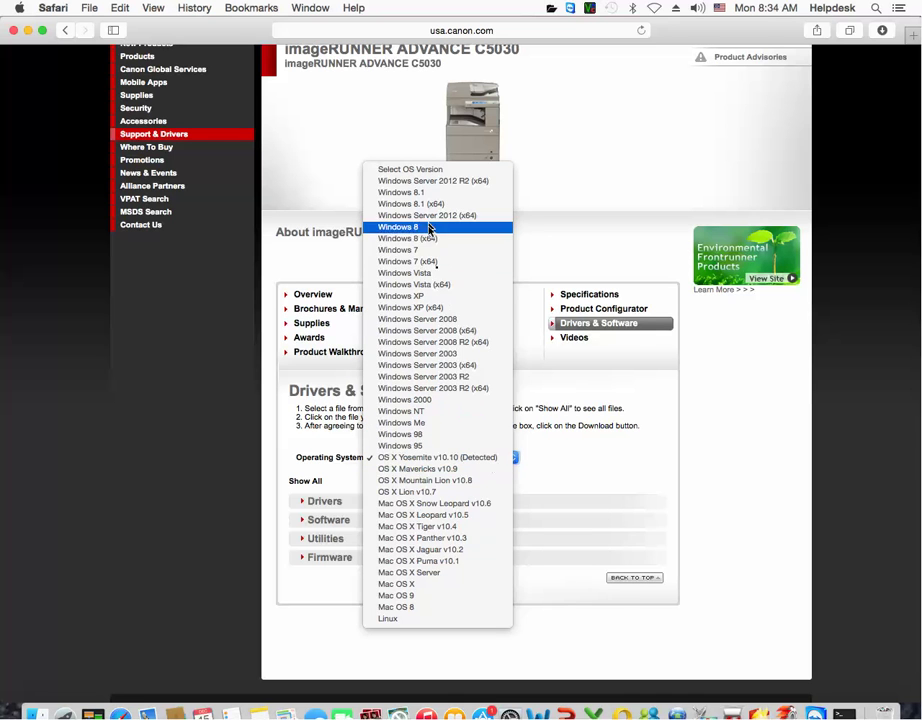
{"action": "left_click", "coordinate": [732, 450]}
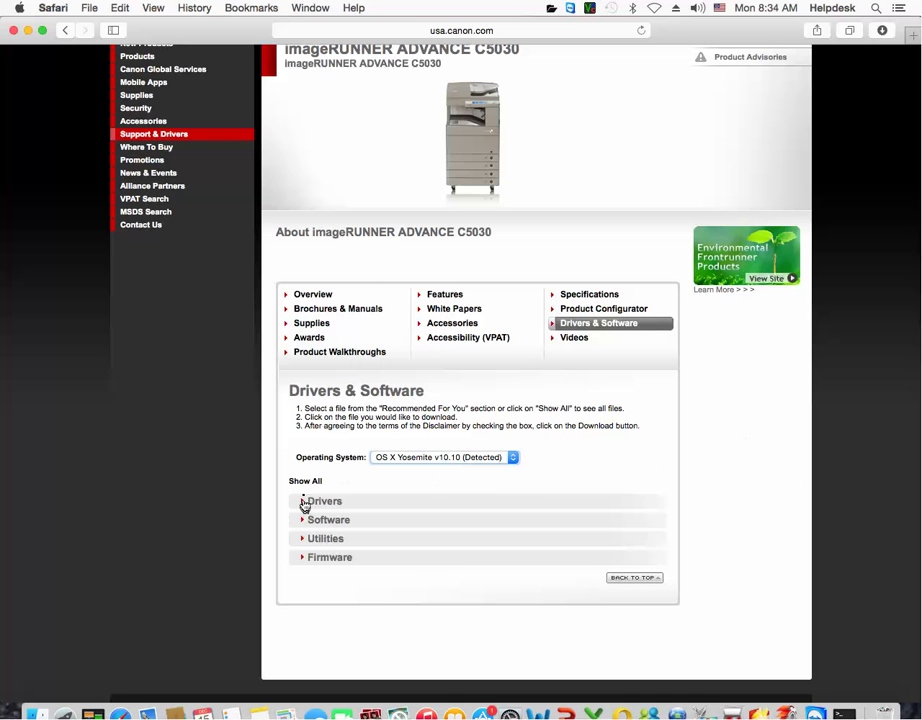
{"action": "left_click", "coordinate": [302, 503]}
{"action": "scroll", "coordinate": [410, 500], "scroll_direction": "down", "scroll_amount": 2}
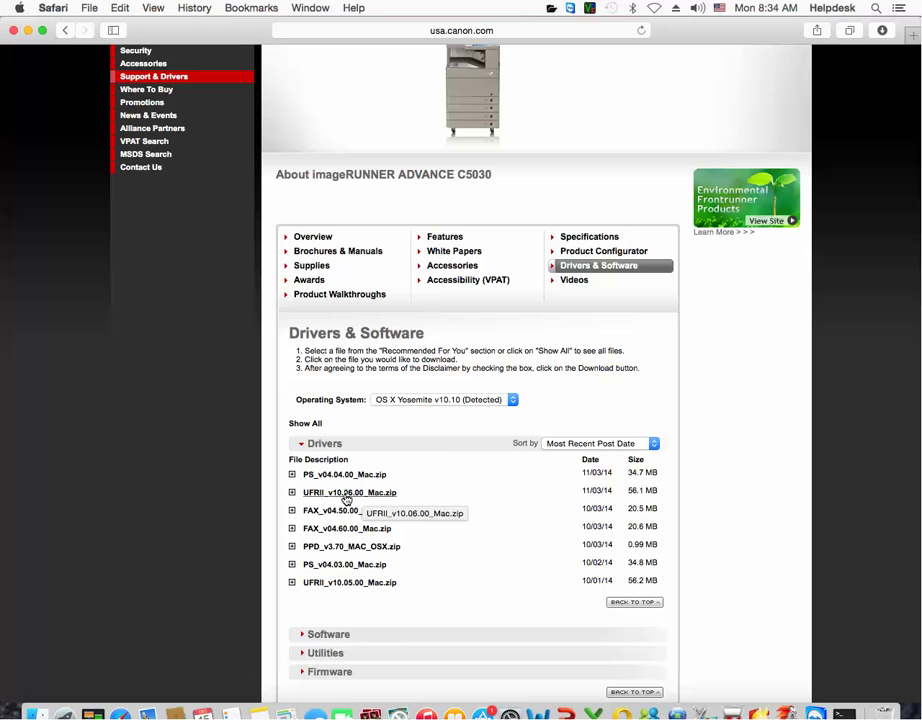
{"action": "left_click", "coordinate": [346, 494]}
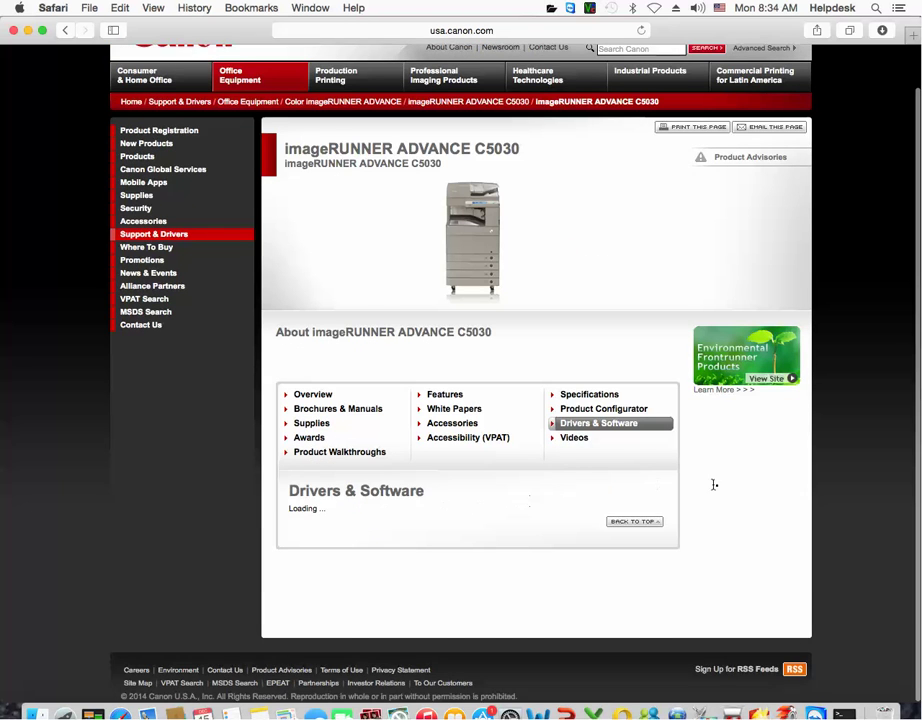
Scroll down the UFRII_v10.06.00_Mac driver download page
{"action": "scroll", "coordinate": [714, 485], "scroll_direction": "down", "scroll_amount": 3}
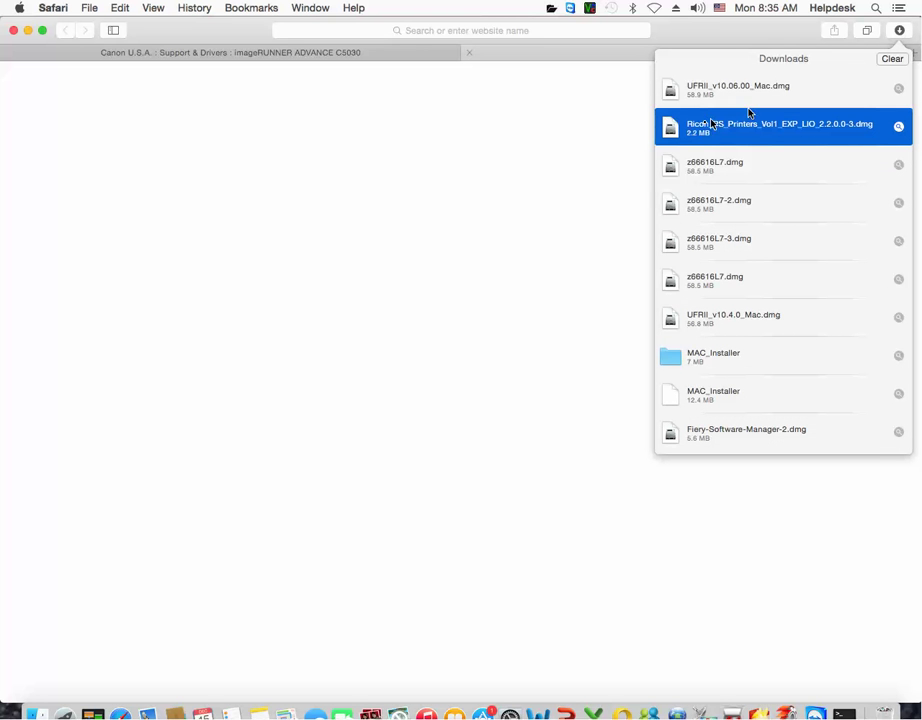
Reveal and mount UFRII_v10.06.00_Mac.dmg, close Safari, and select UFRII_LT_LIPS_LX_Installer.pkg
{"action": "left_click", "coordinate": [899, 90]}
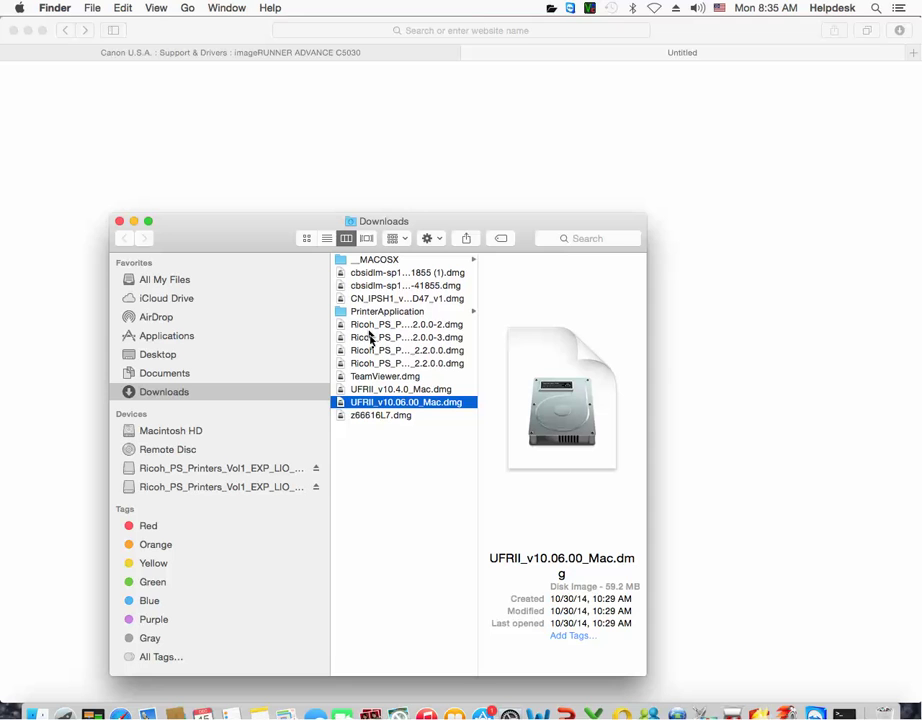
{"action": "double_click", "coordinate": [415, 403]}
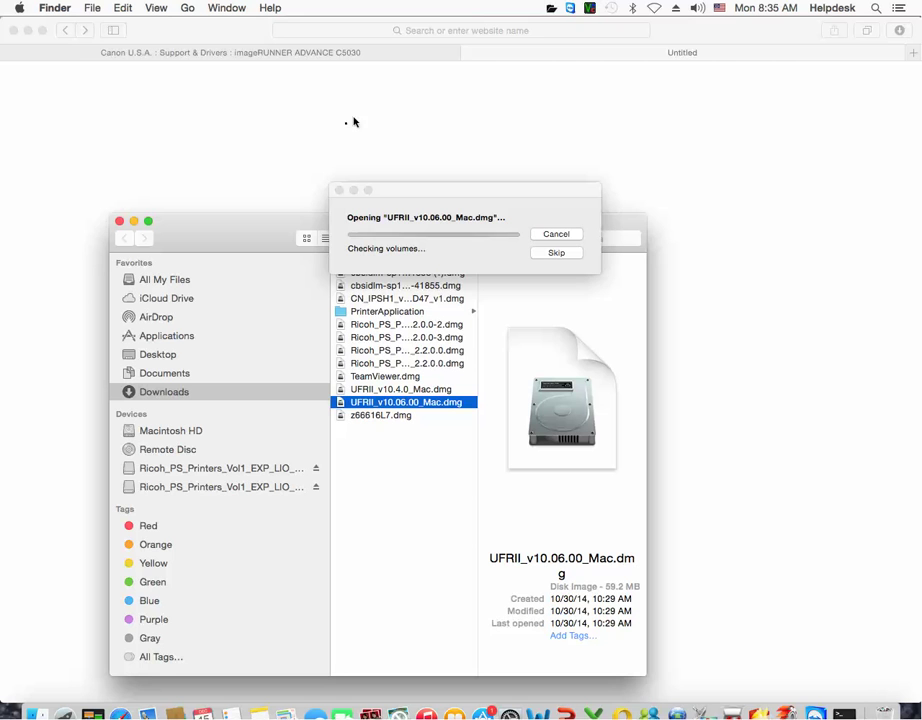
{"action": "left_click", "coordinate": [13, 30]}
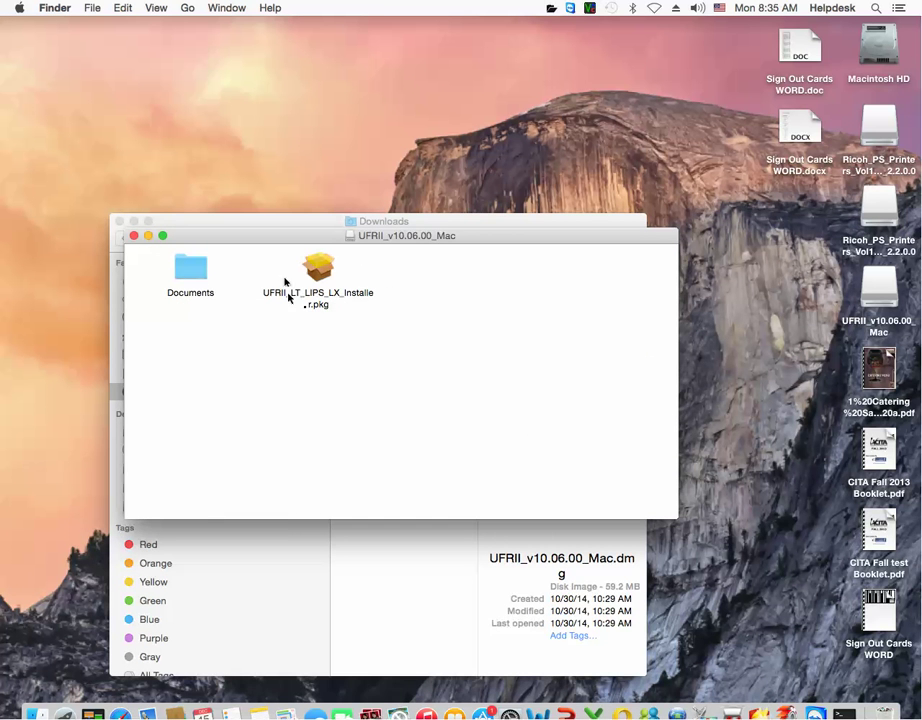
{"action": "left_click", "coordinate": [316, 280]}
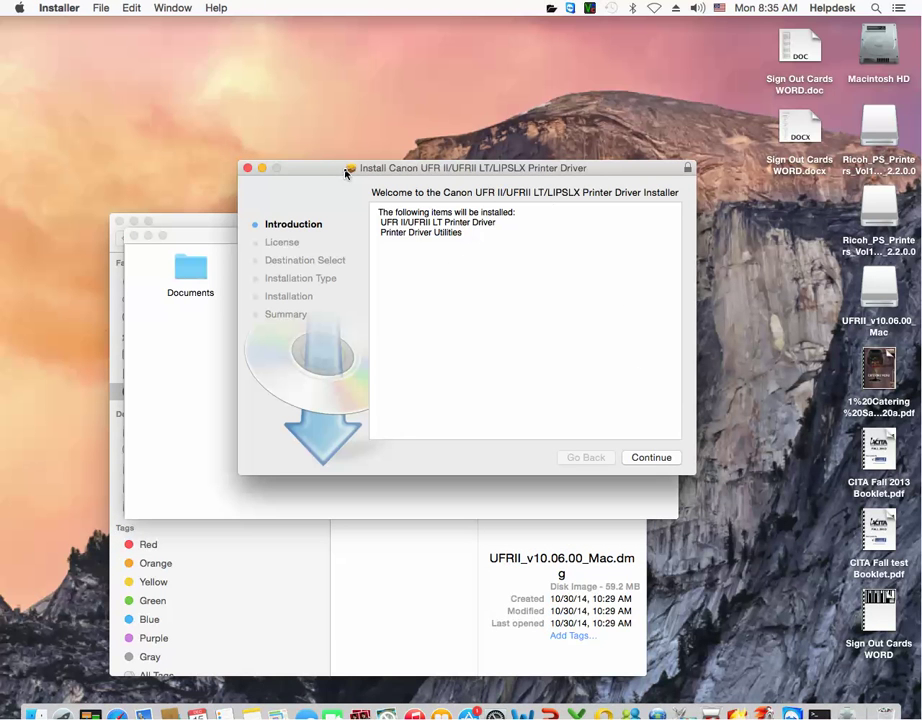
Accept the licence, install the Canon UFR II driver on Macintosh HD with admin approval, then close Installer
{"action": "left_click", "coordinate": [653, 459]}
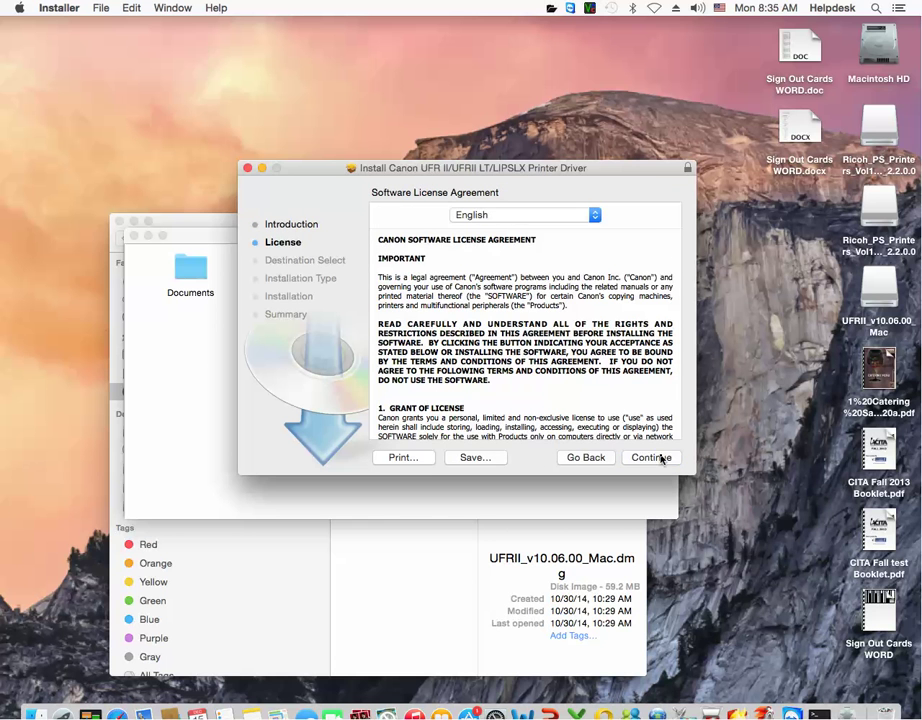
{"action": "left_click", "coordinate": [655, 457]}
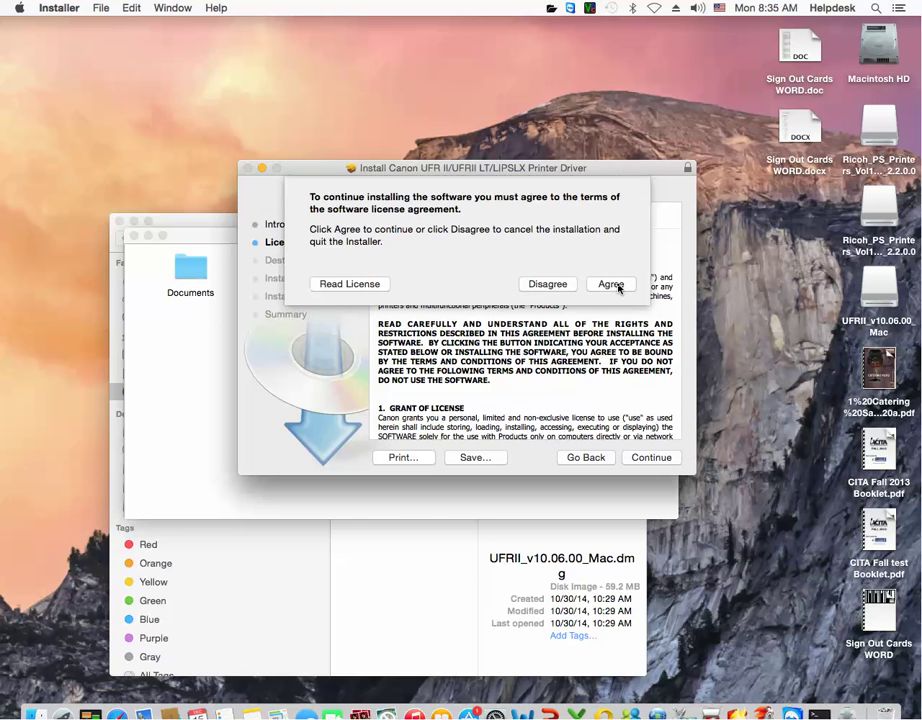
{"action": "left_click", "coordinate": [612, 285]}
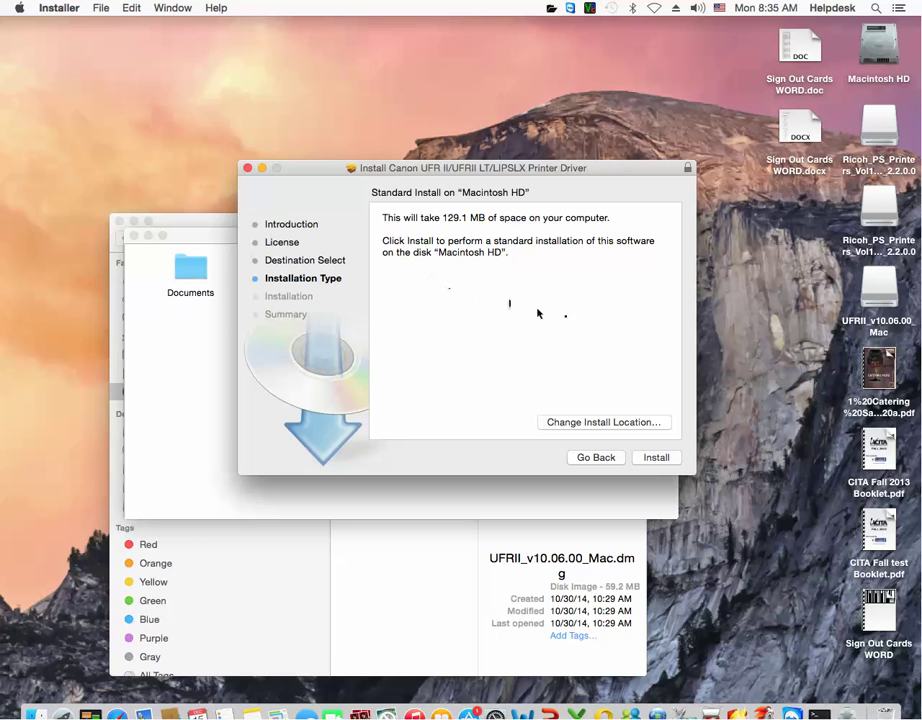
{"action": "left_click", "coordinate": [654, 459]}
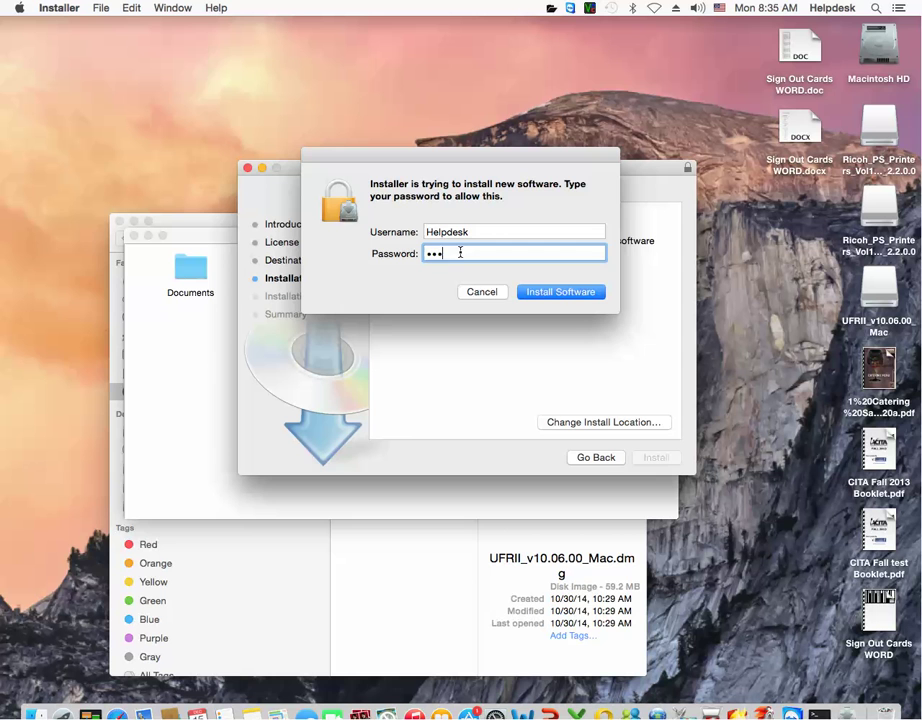
{"action": "left_click", "coordinate": [543, 291]}
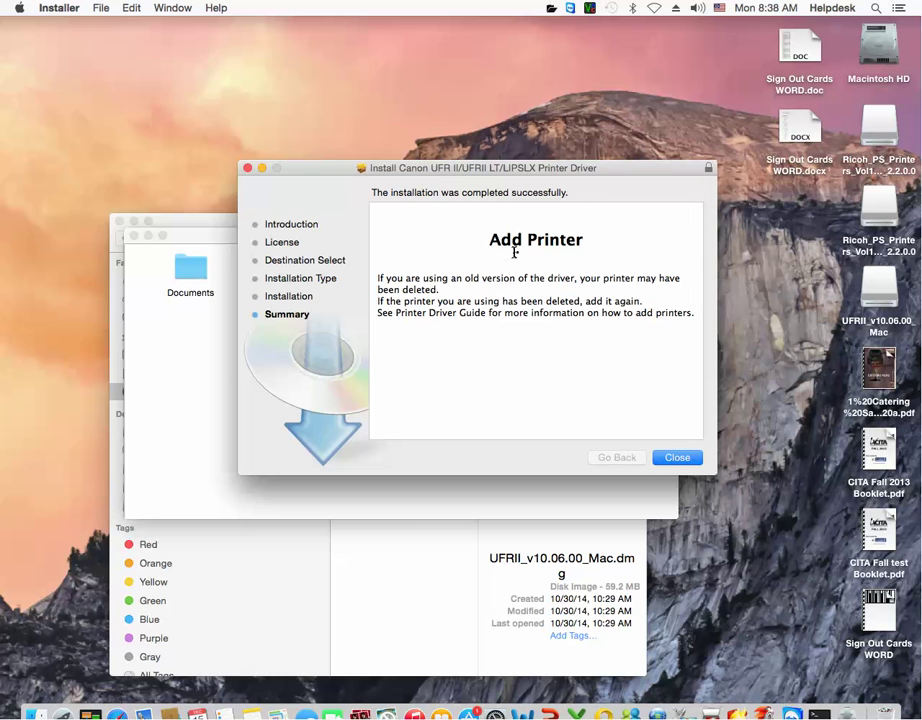
{"action": "left_click", "coordinate": [679, 458]}
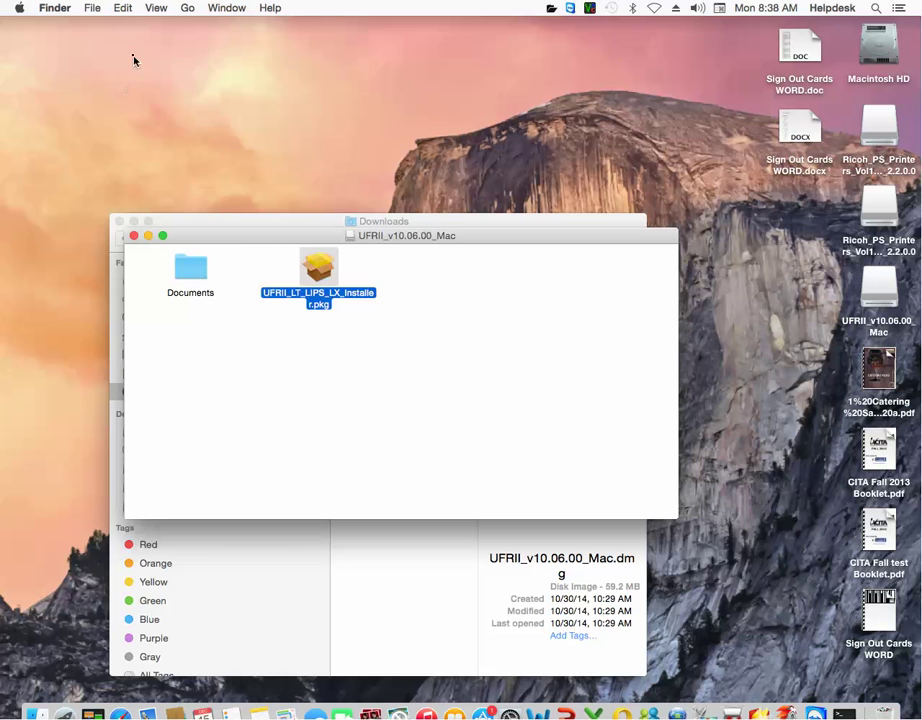
Close the disk image and Downloads windows and launch System Preferences from the Apple menu
{"action": "left_click", "coordinate": [134, 236]}
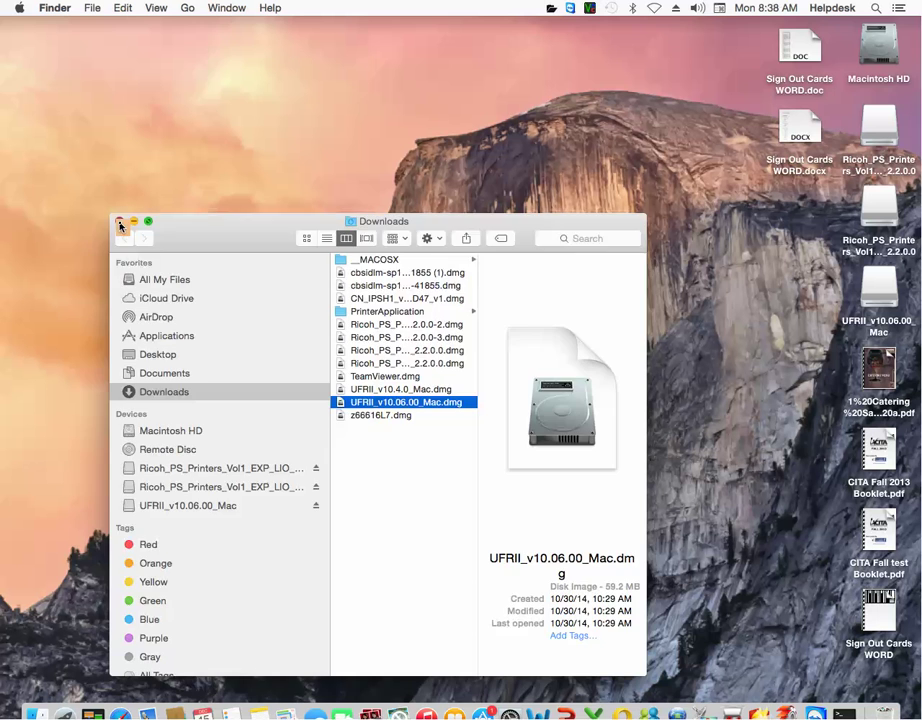
{"action": "left_click", "coordinate": [120, 221]}
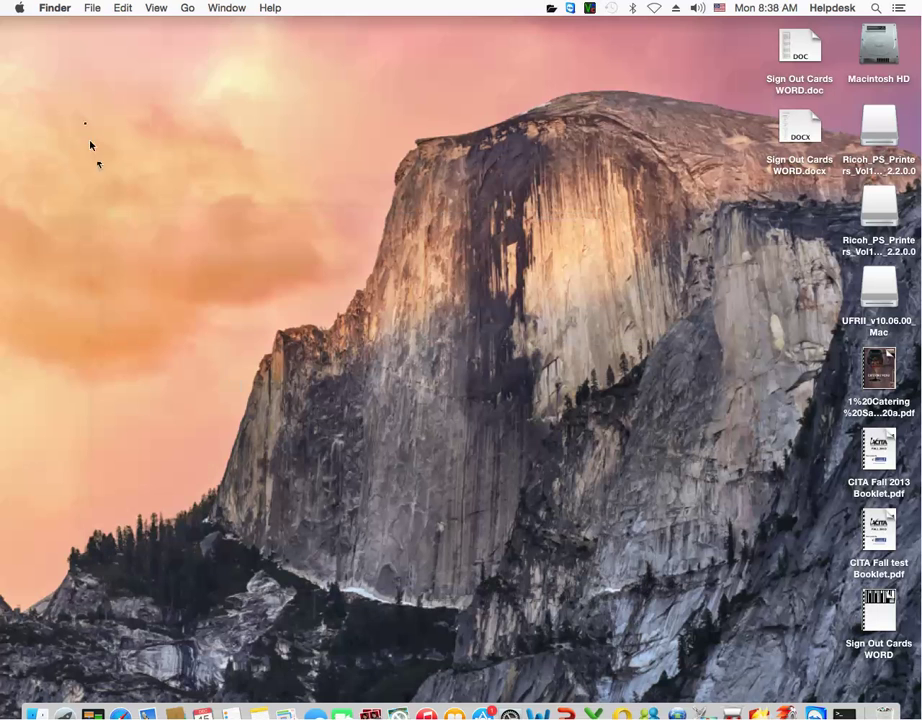
{"action": "left_click", "coordinate": [19, 9]}
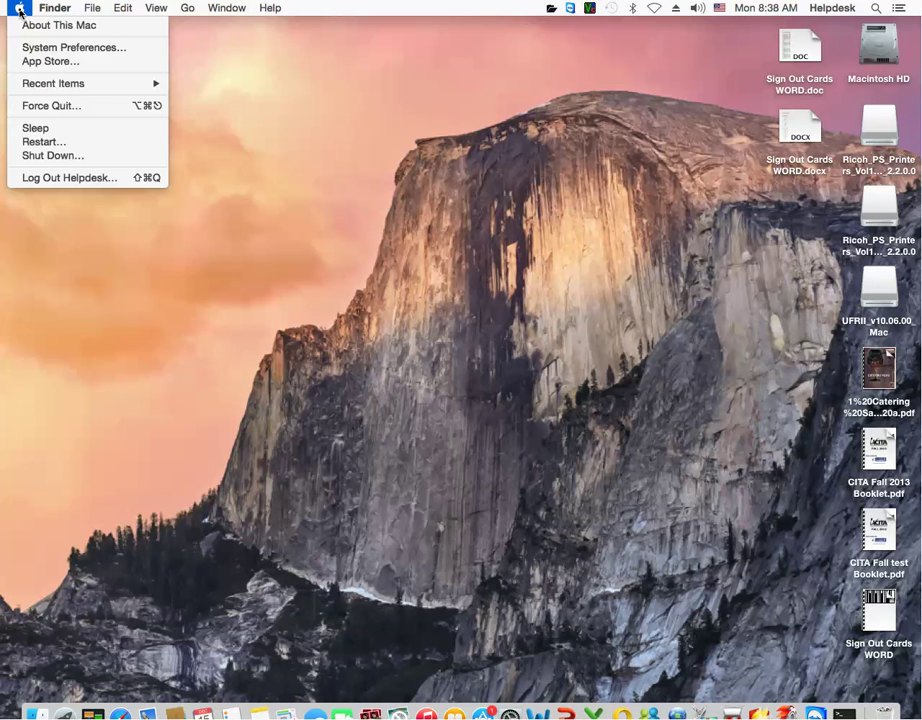
{"action": "left_click", "coordinate": [99, 48]}
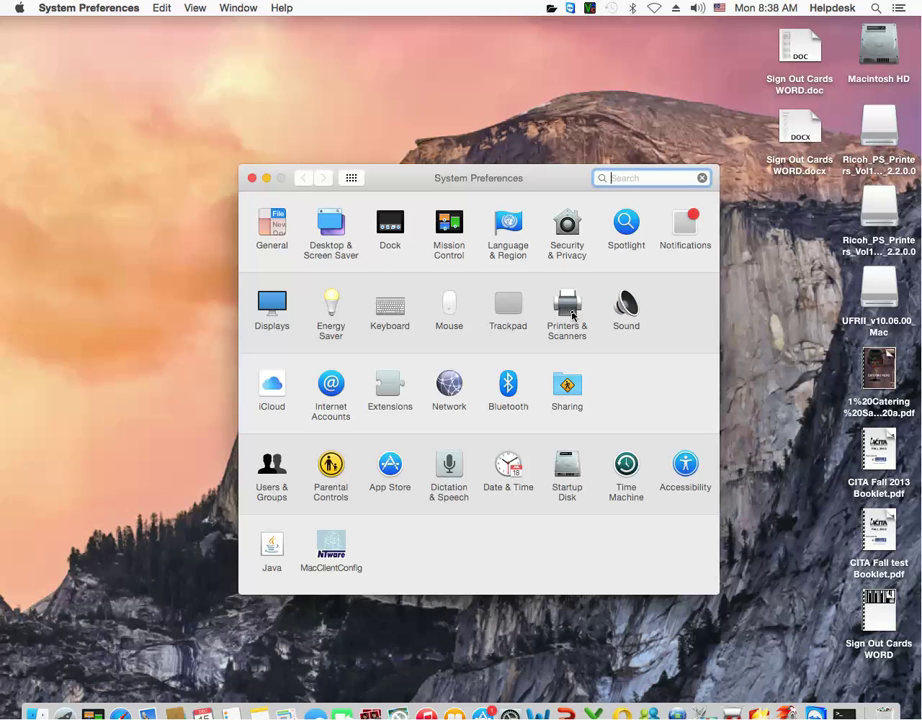
In Printers & Scanners, add a printer by IP with address 195.6.6.231
{"action": "left_click", "coordinate": [572, 315]}
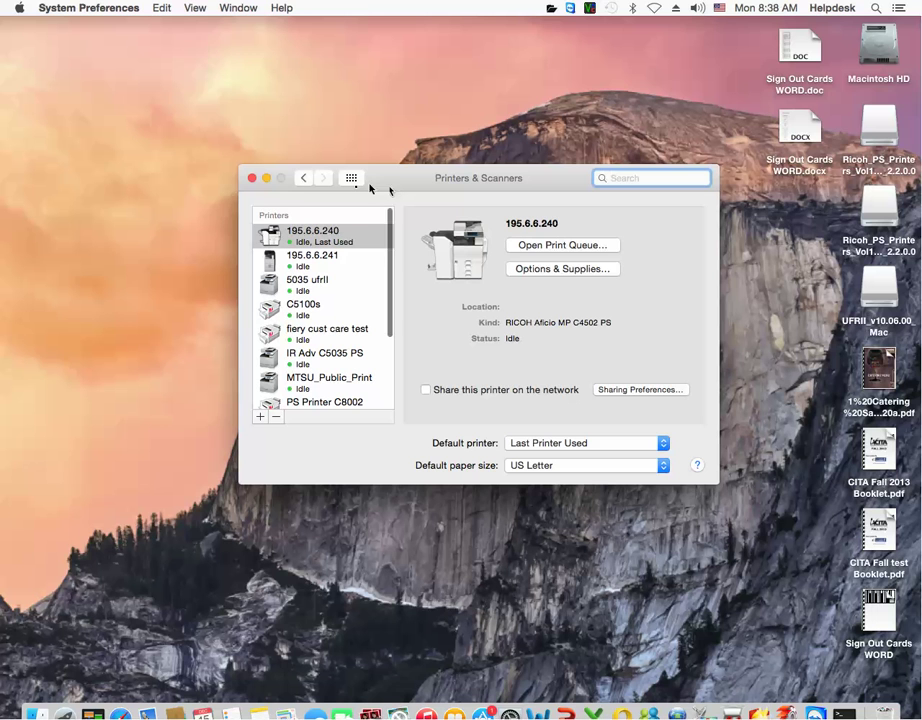
{"action": "left_click", "coordinate": [259, 416]}
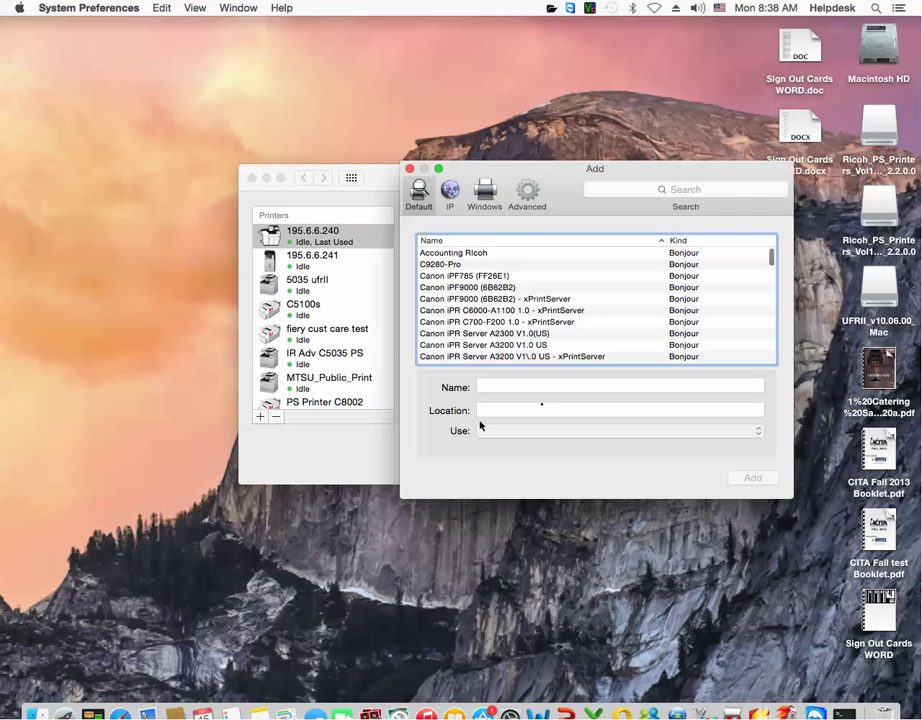
{"action": "left_click", "coordinate": [451, 199]}
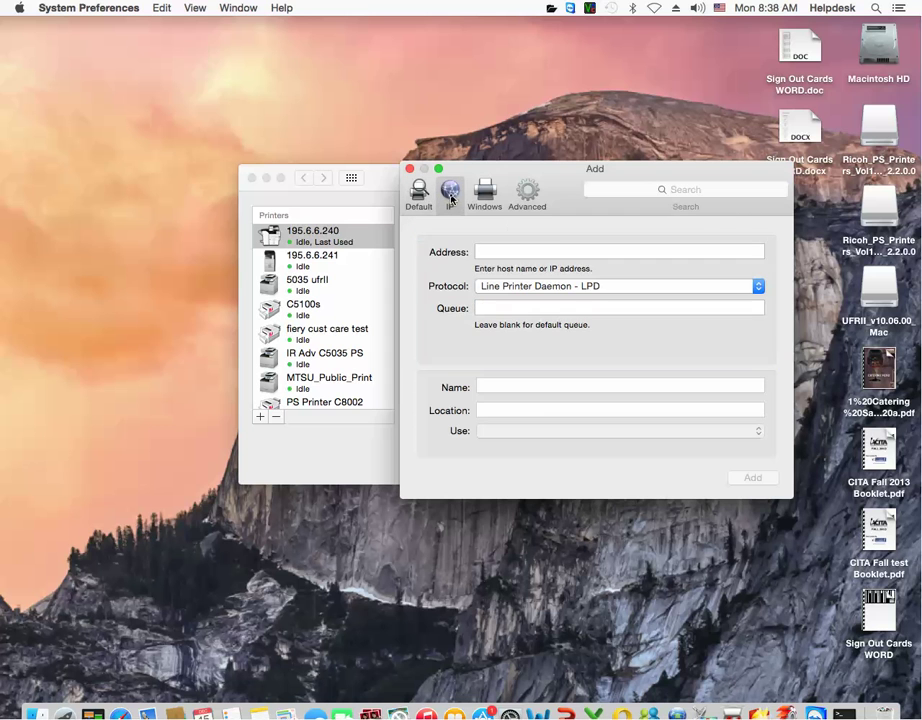
{"action": "left_click", "coordinate": [565, 251]}
{"action": "type", "text": "1956."}
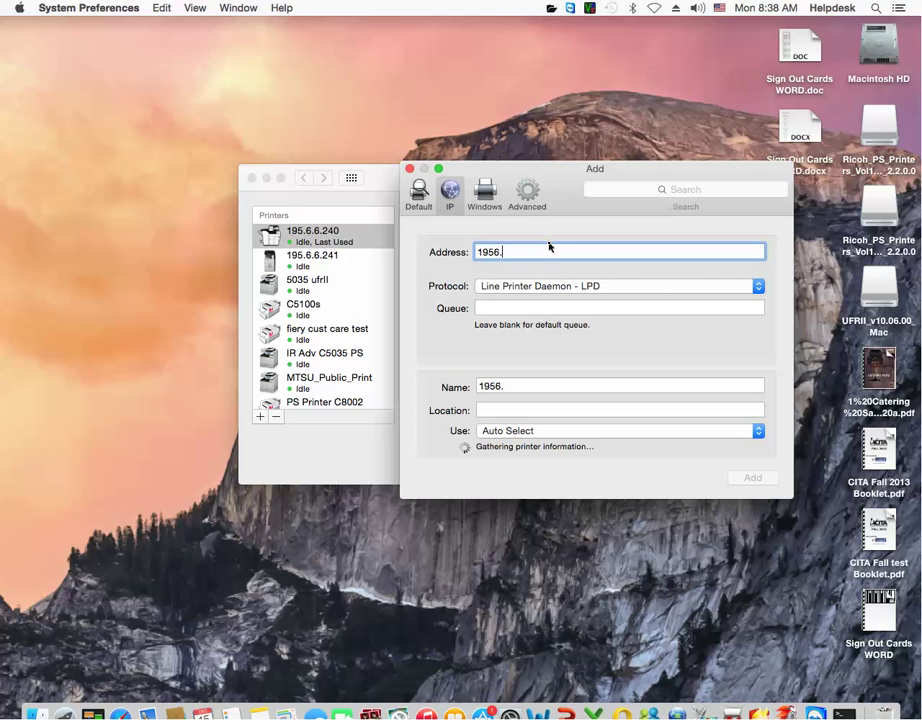
{"action": "type", "text": "6.231"}
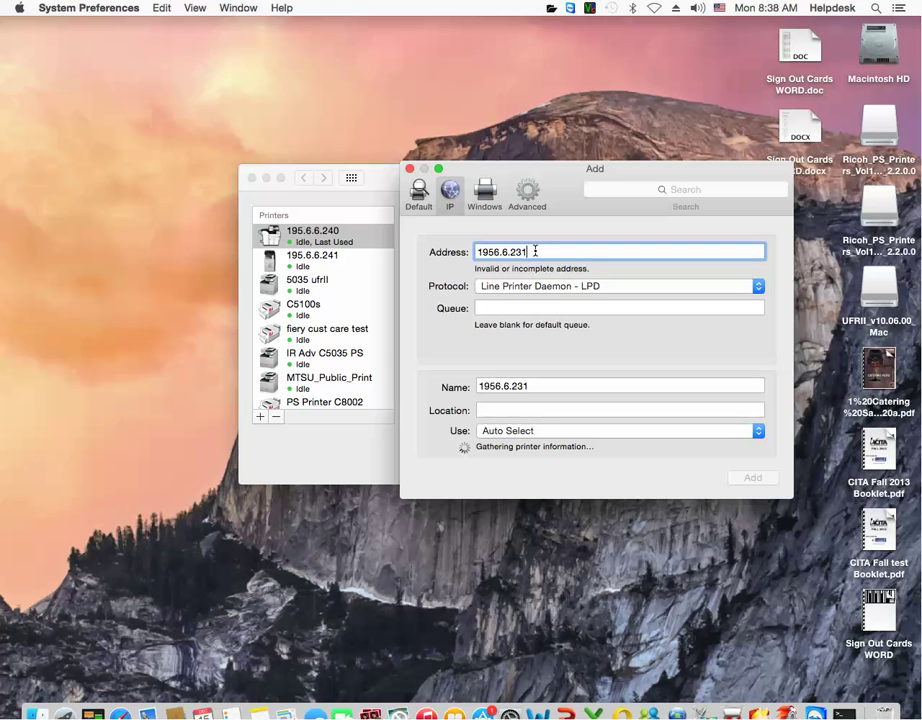
{"action": "key", "text": "BackSpace"}
{"action": "key", "text": "BackSpace"}
{"action": "key", "text": "BackSpace"}
{"action": "key", "text": "BackSpace"}
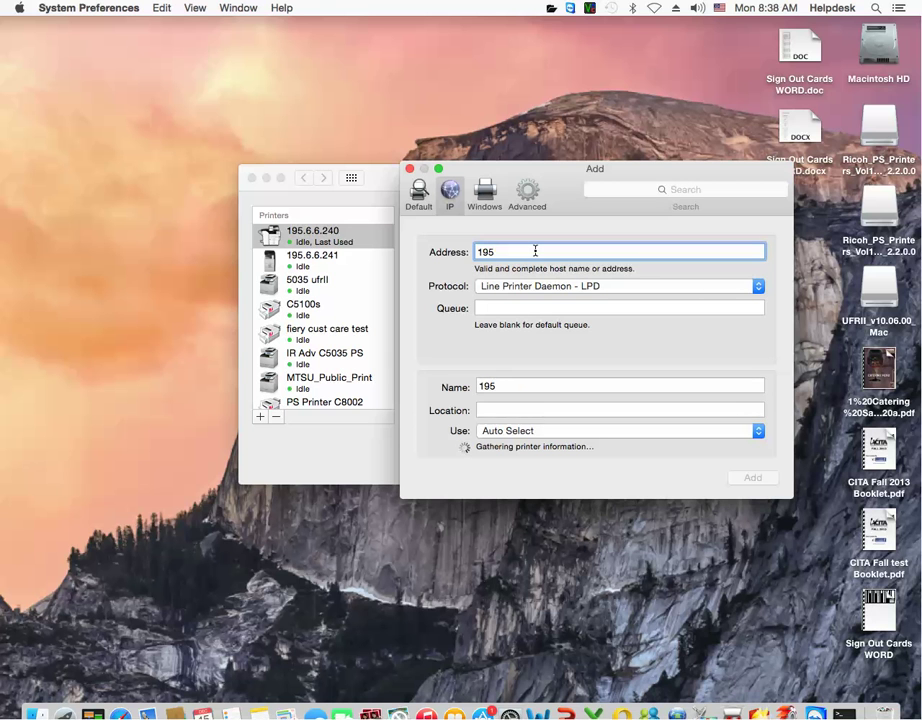
{"action": "type", "text": ".6.6.231"}
{"action": "left_click", "coordinate": [757, 420]}
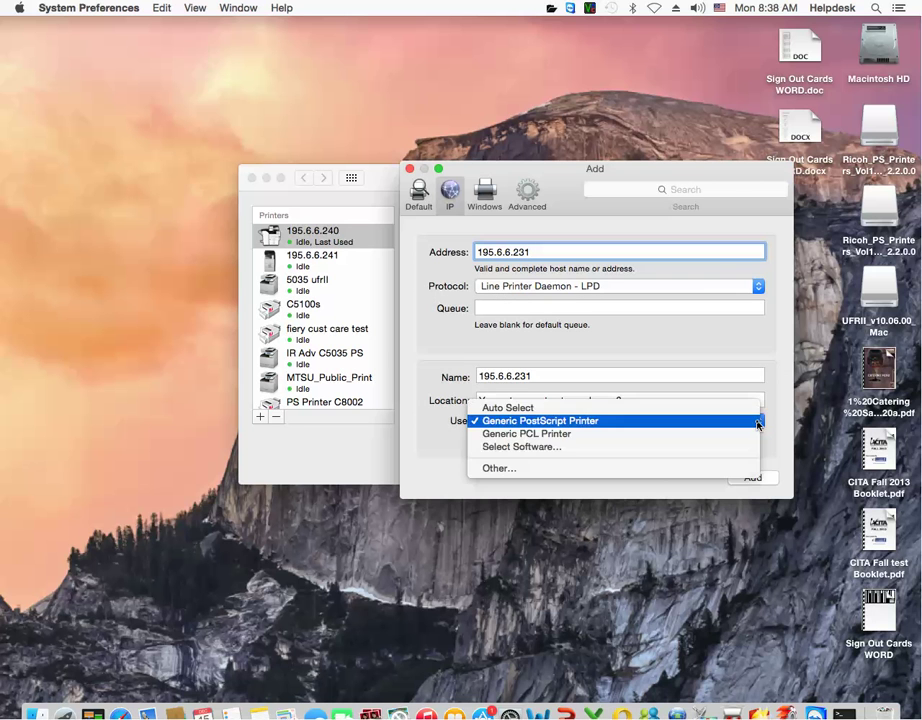
Filter the driver list for 5030 and set the software to Canon iR-ADV C5030/5035
{"action": "left_click", "coordinate": [520, 447]}
{"action": "type", "text": "Canon"}
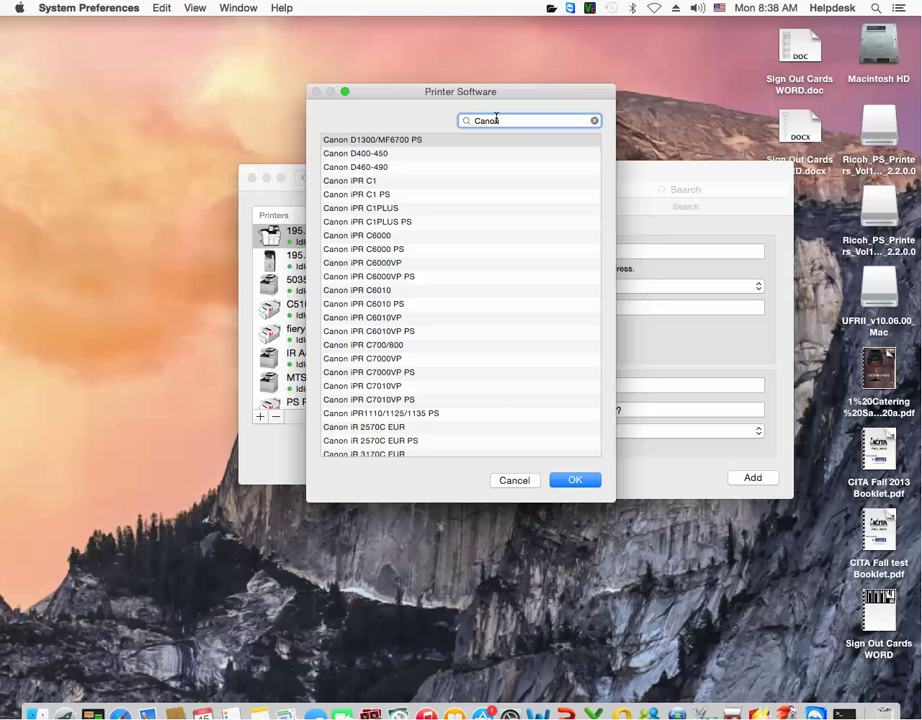
{"action": "type", "text": "5030"}
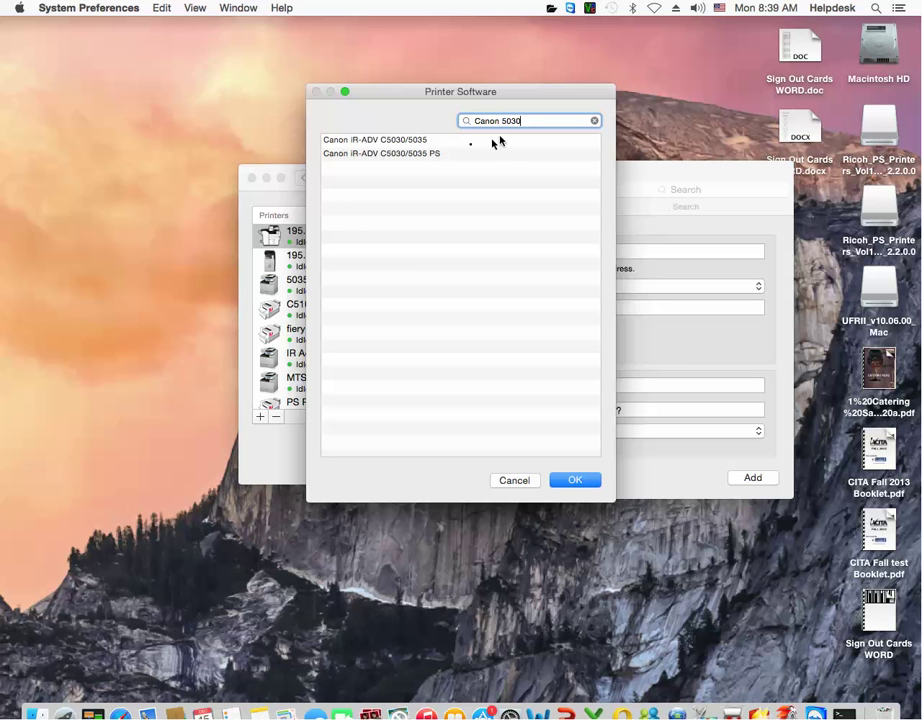
{"action": "left_click", "coordinate": [421, 141]}
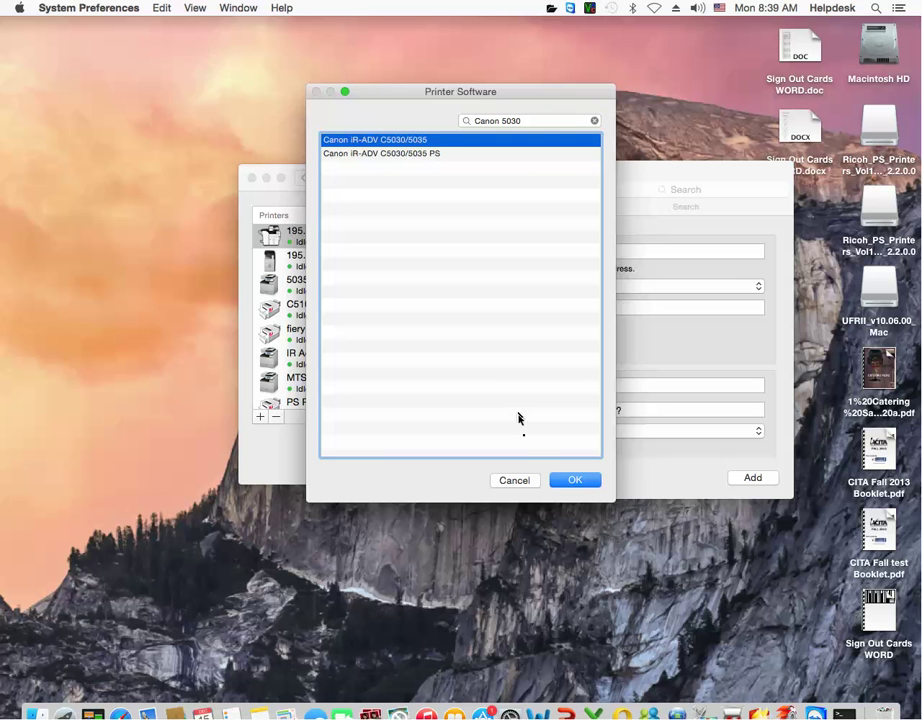
{"action": "left_click", "coordinate": [575, 481]}
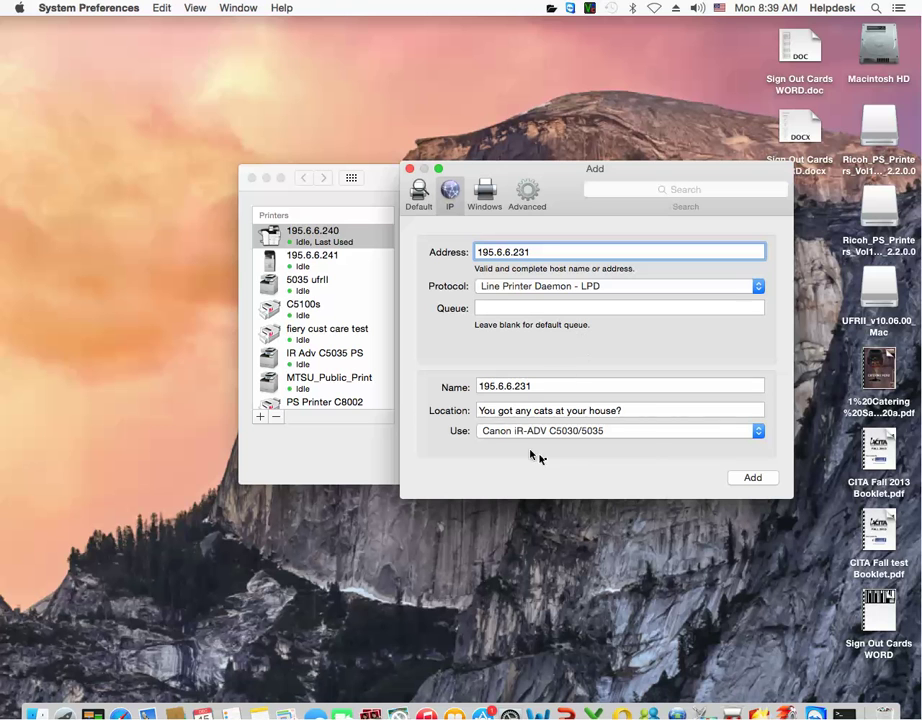
Clear the Location field, add the printer, and accept the duplicate-printer warning
{"action": "left_click_drag", "start_coordinate": [636, 413], "coordinate": [476, 421]}
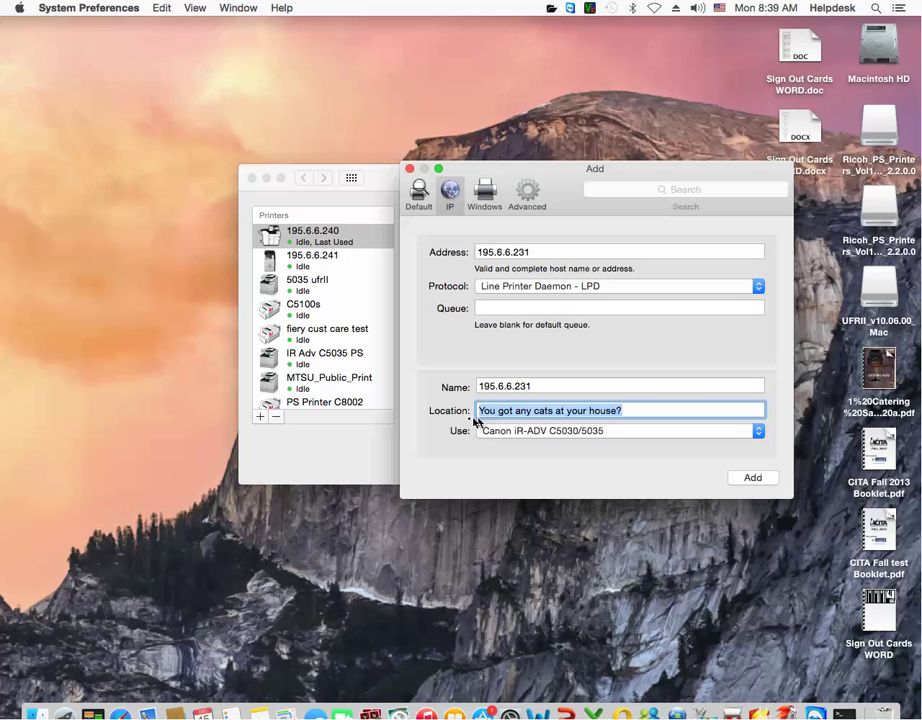
{"action": "key", "text": "BackSpace"}
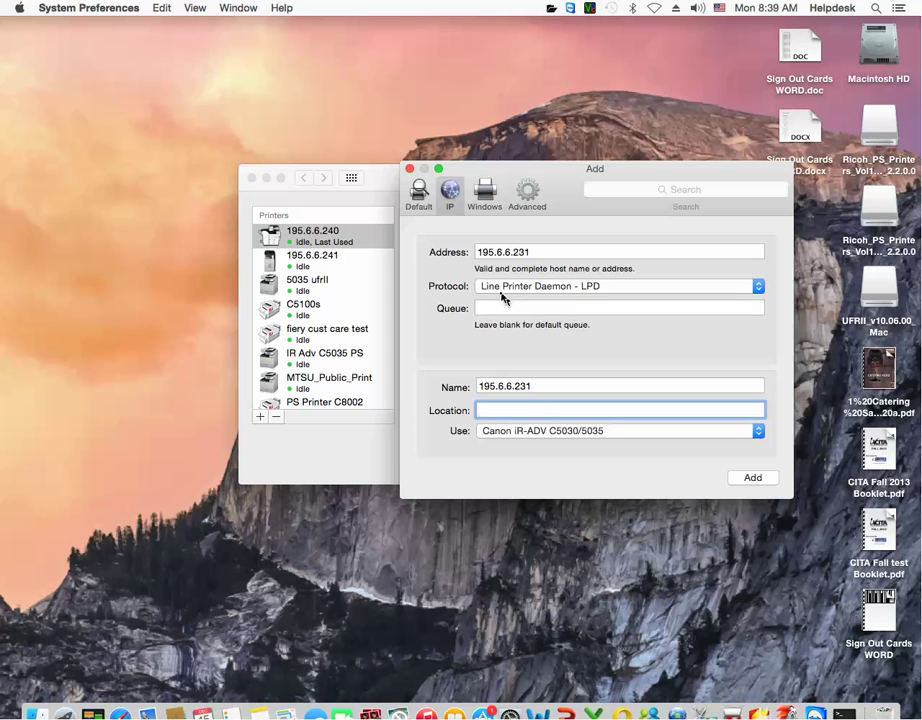
{"action": "left_click", "coordinate": [763, 481]}
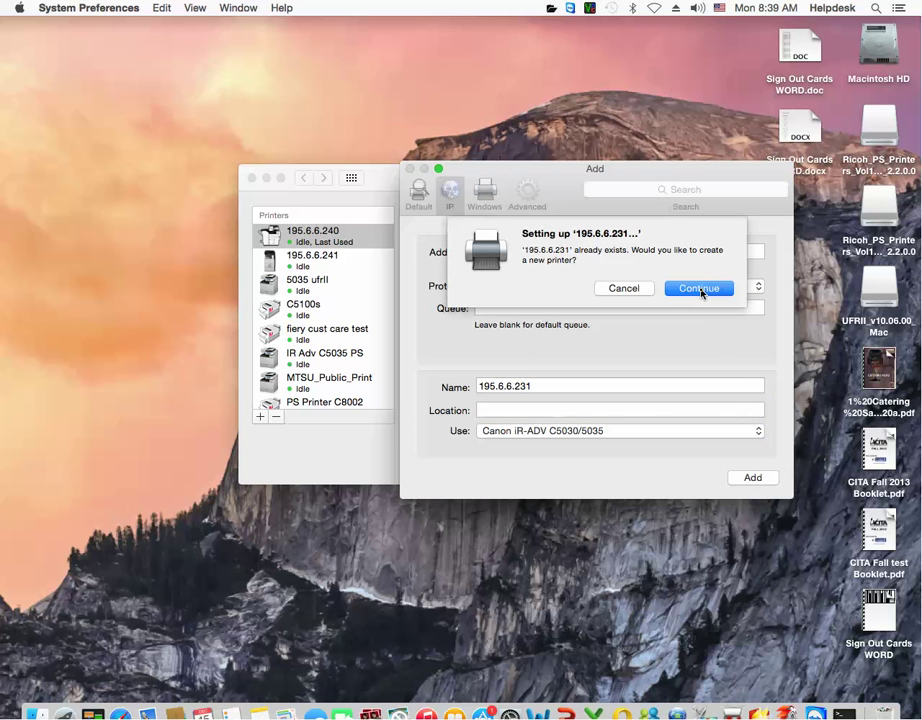
{"action": "left_click", "coordinate": [717, 292]}
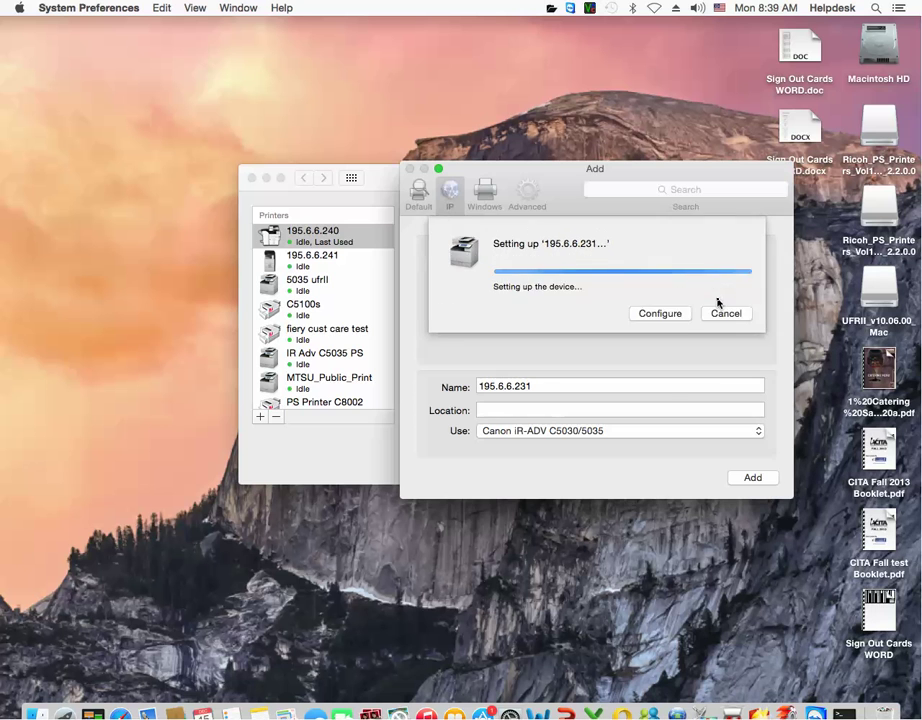